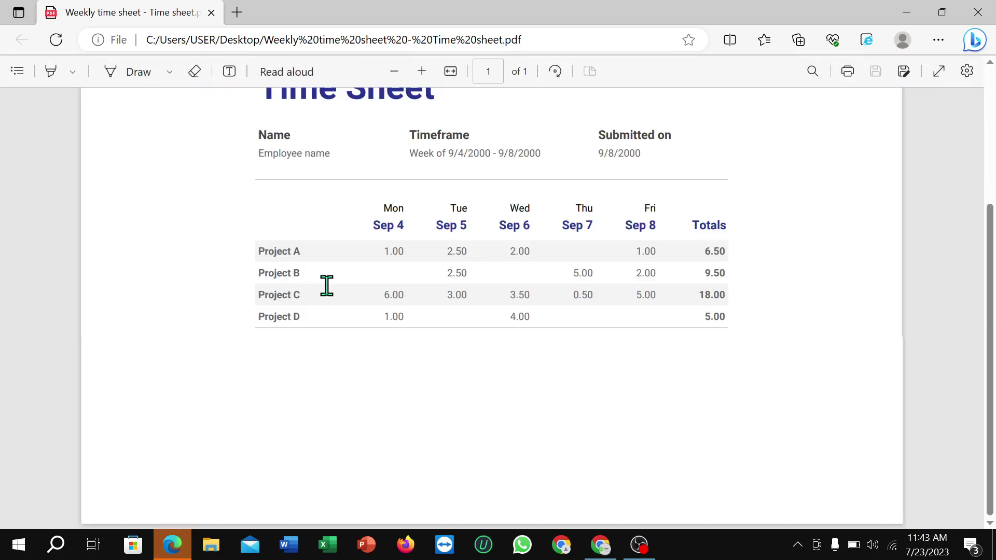
pyautogui.scroll(3, 325, 284)
pyautogui.scroll(-1, 327, 285)
pyautogui.scroll(-2, 326, 286)
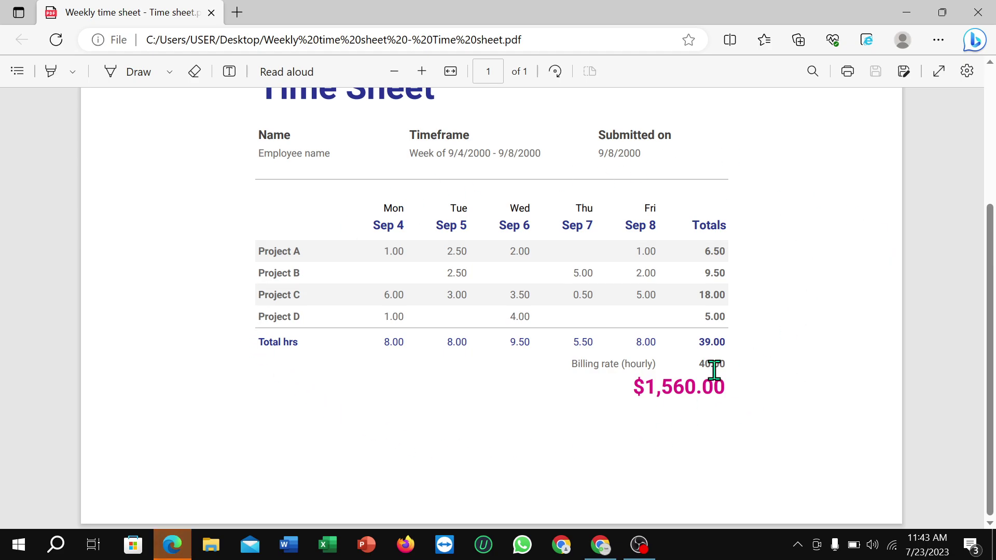
# Close the time sheet PDF and launch Excel from the taskbar.
pyautogui.click(977, 12)
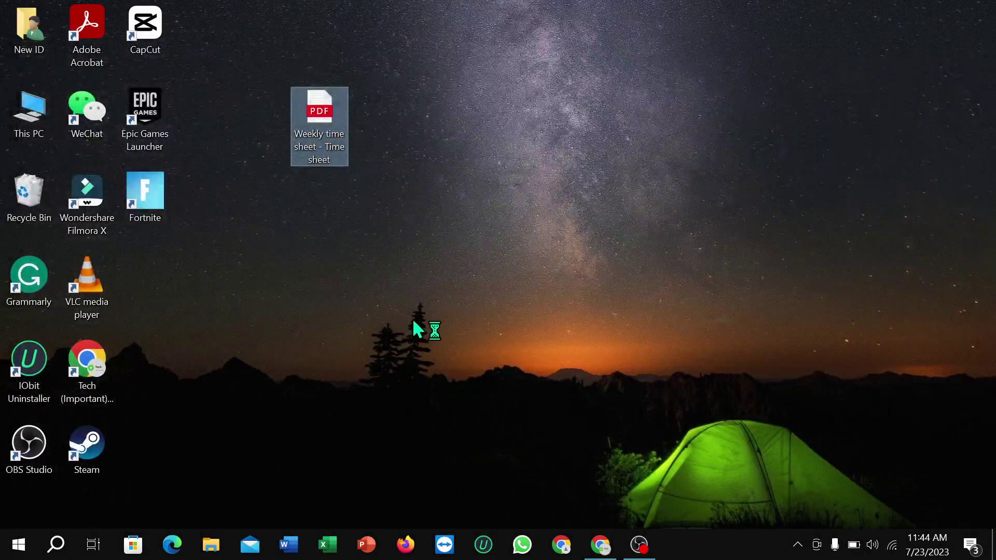
pyautogui.click(428, 322)
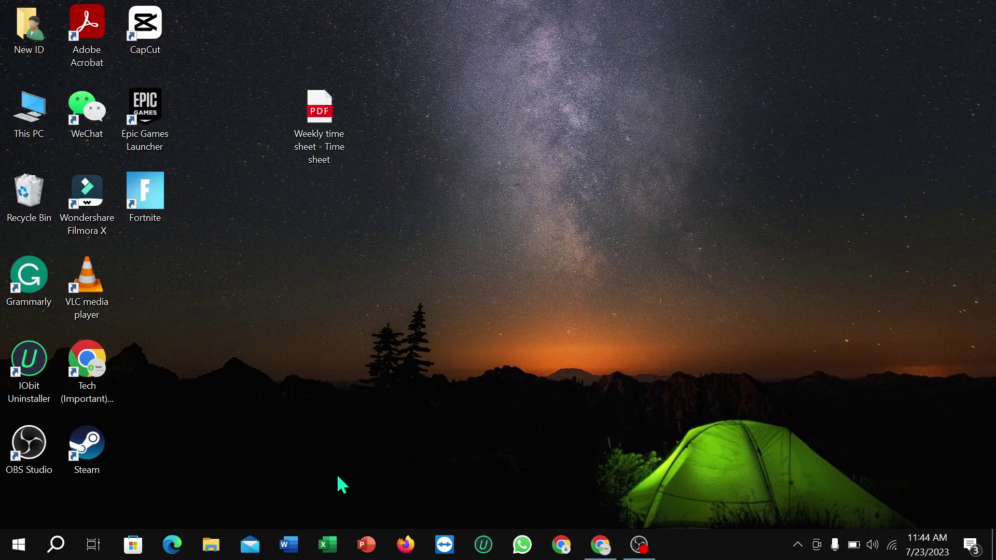
pyautogui.click(327, 546)
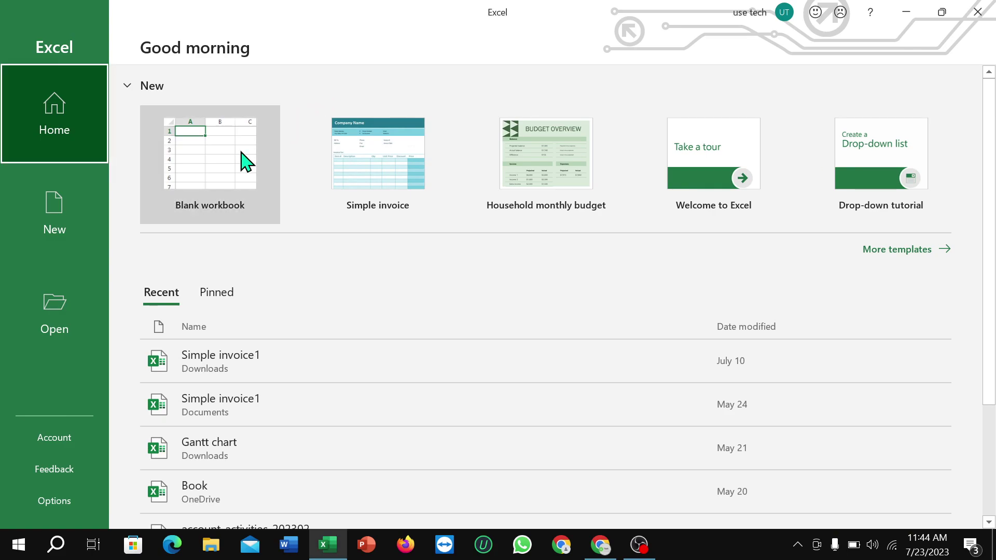
# Start a blank workbook and show the Data tab's Get Data file sources.
pyautogui.click(239, 165)
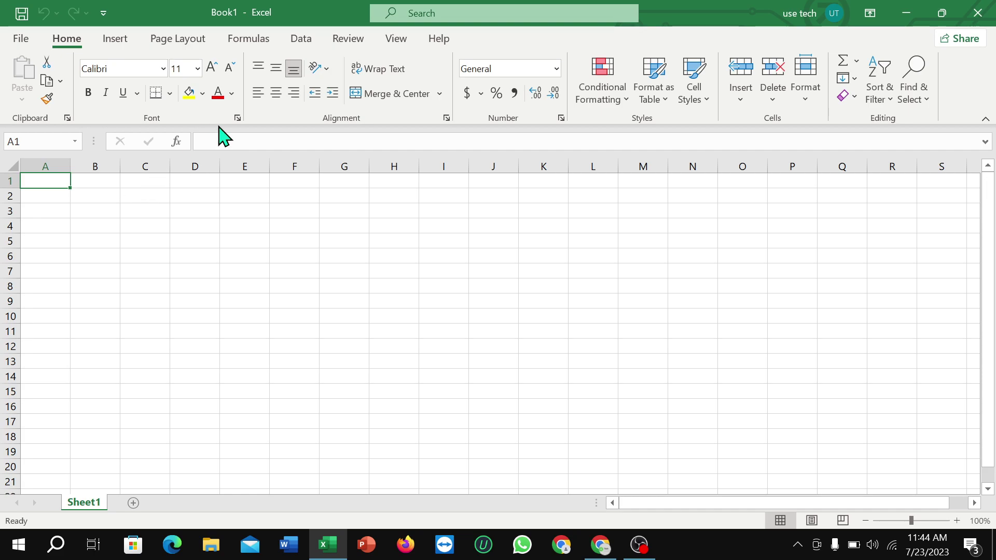
pyautogui.click(301, 41)
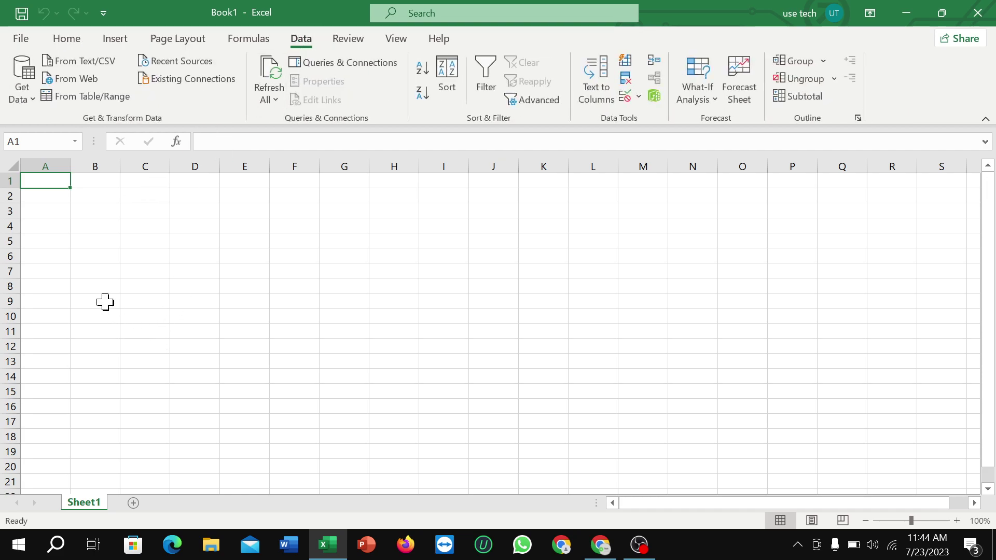
pyautogui.click(31, 95)
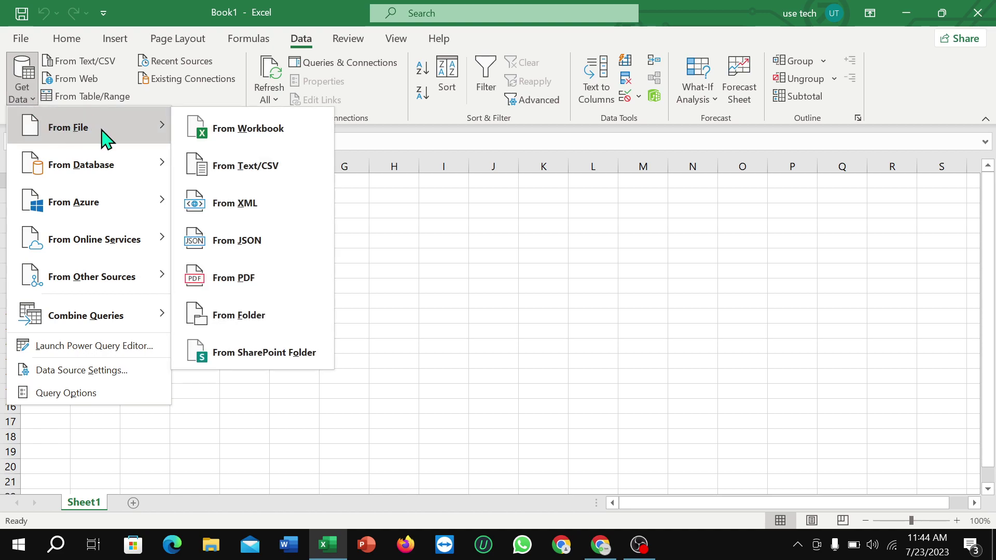
pyautogui.moveTo(86, 127)
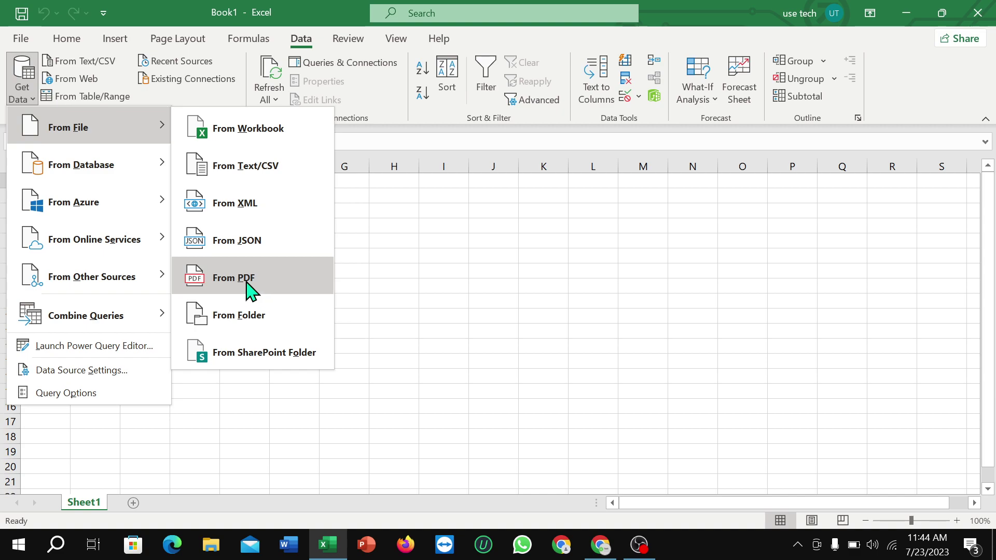
# Import 'Weekly time sheet - Time sheet' PDF from Downloads via From PDF.
pyautogui.click(268, 282)
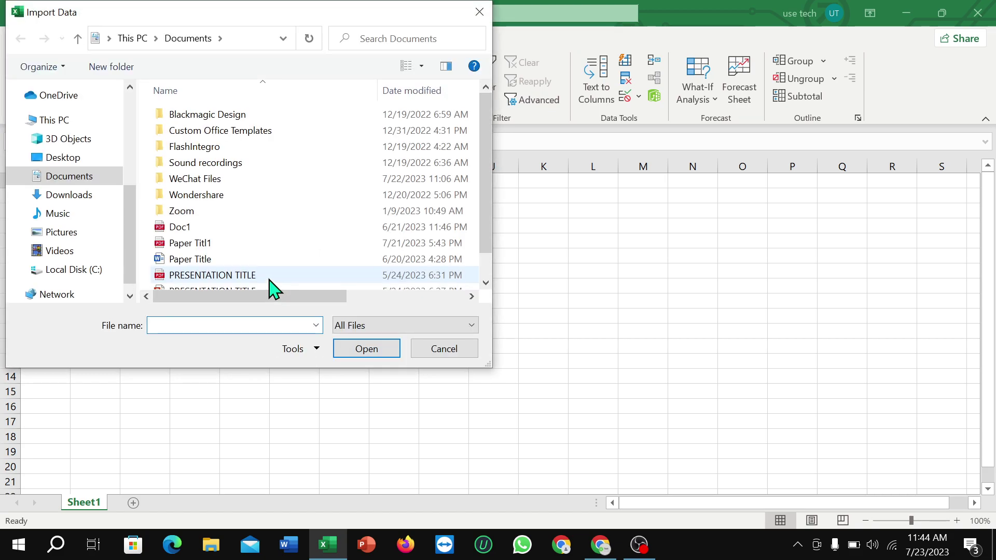
pyautogui.click(69, 195)
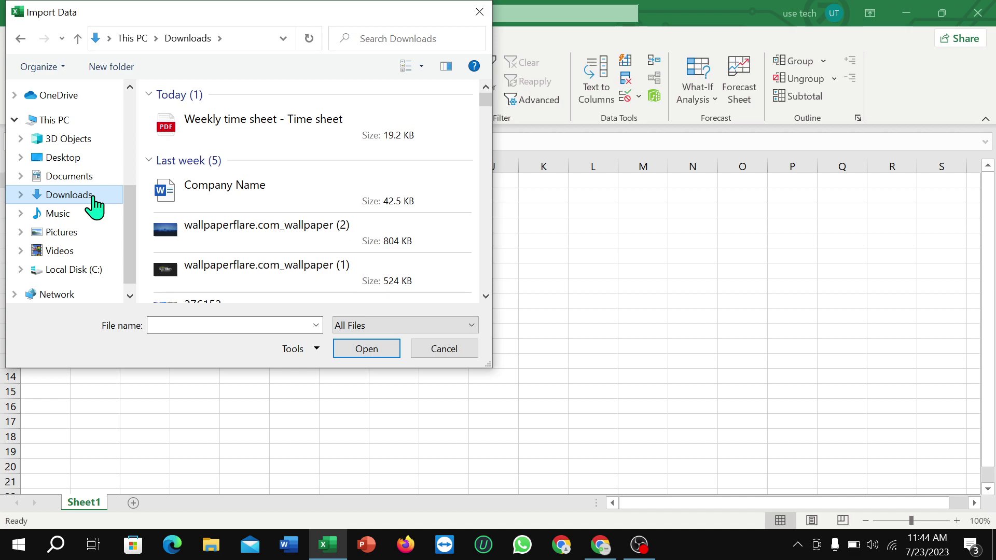
pyautogui.click(218, 132)
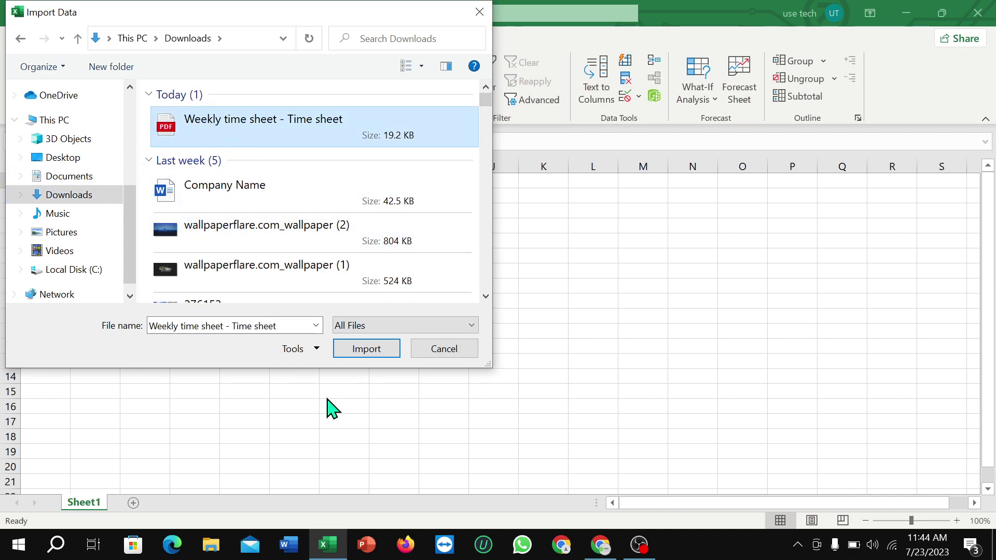
pyautogui.click(370, 358)
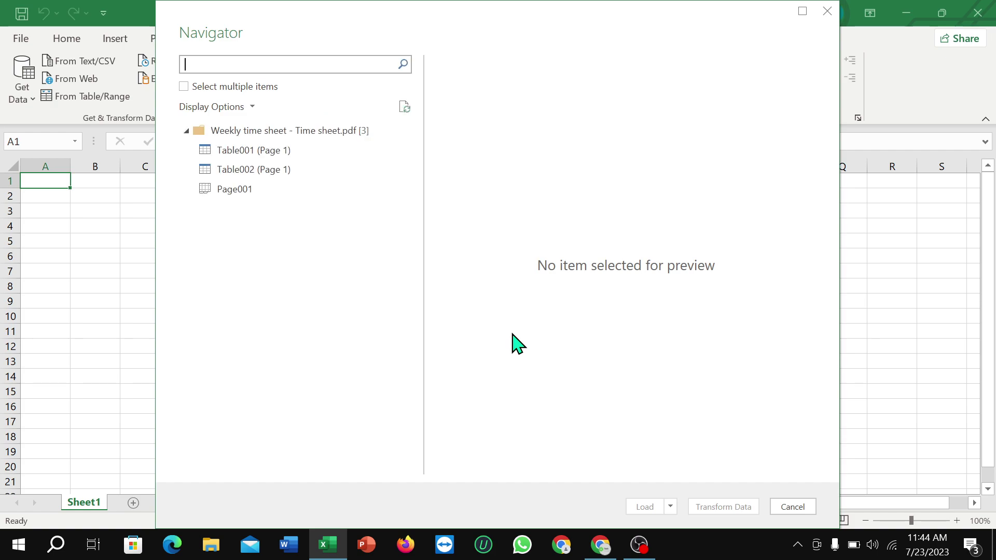
# Preview Table001, Table002 and Page001, then settle on Table002's project hours.
pyautogui.click(259, 160)
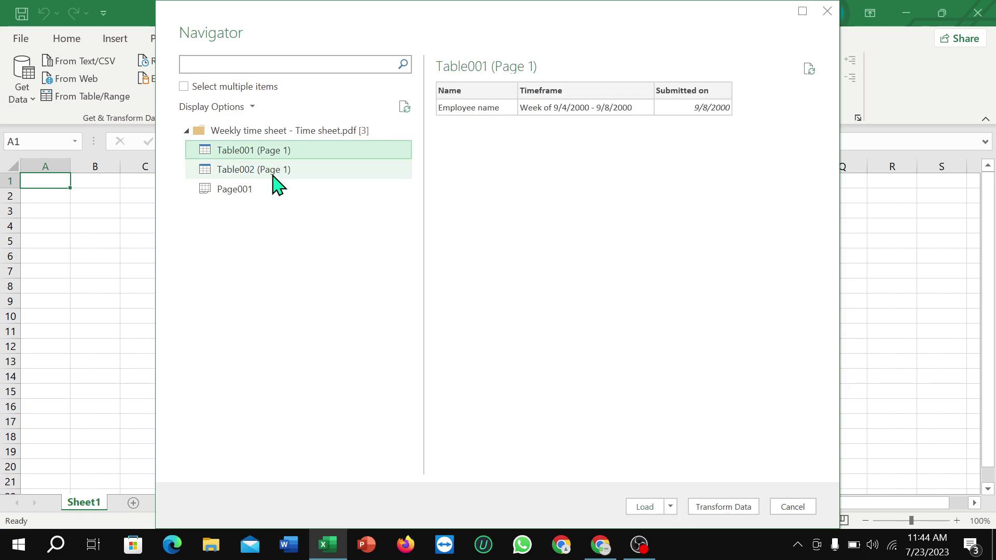
pyautogui.click(273, 171)
pyautogui.click(273, 190)
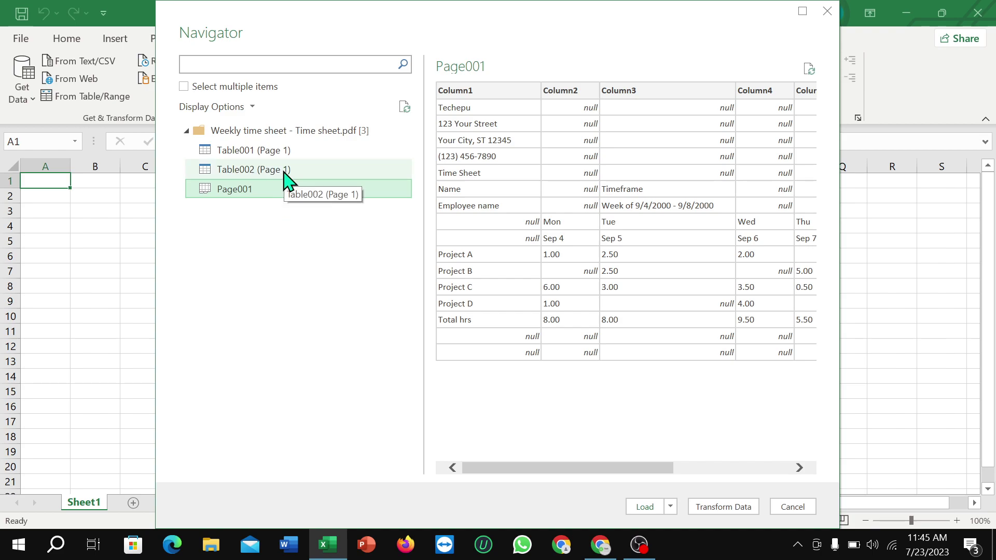
pyautogui.click(285, 174)
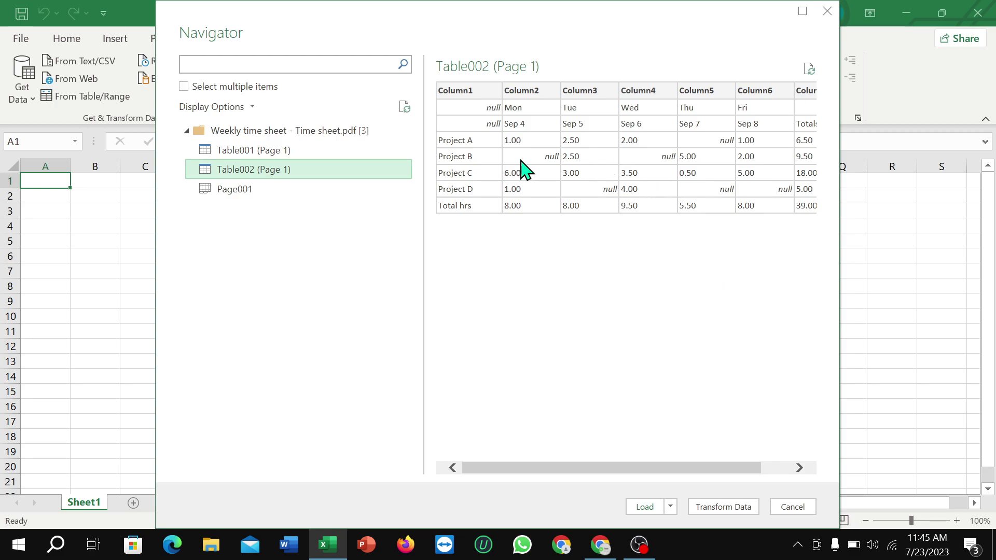
# Load Table002 into a new sheet and close the Queries & Connections pane.
pyautogui.click(646, 509)
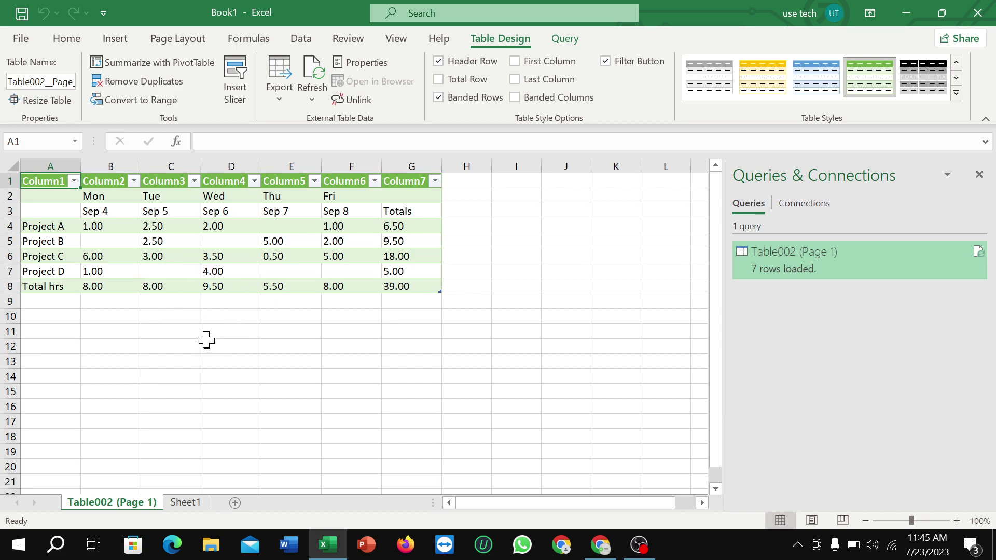
pyautogui.click(22, 39)
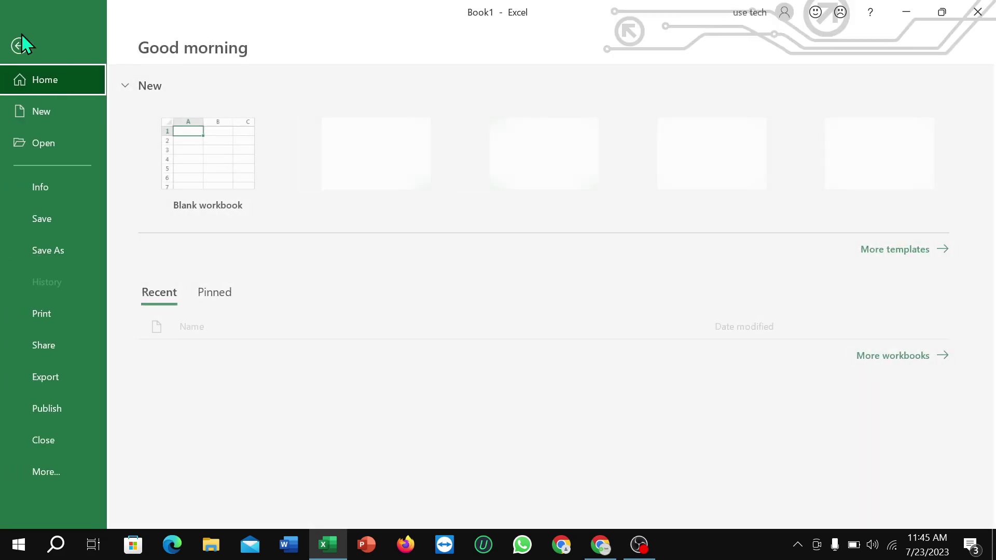
pyautogui.click(19, 46)
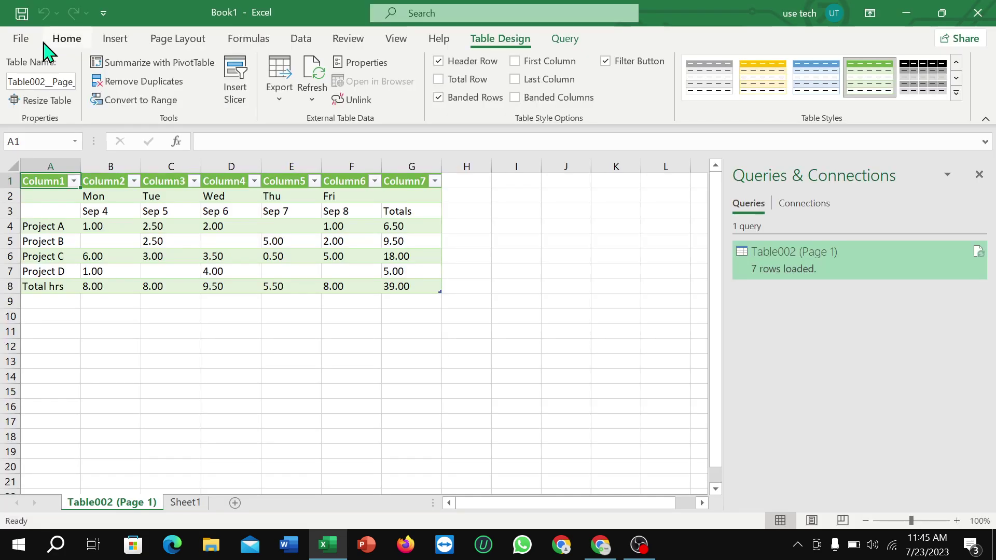
pyautogui.click(980, 175)
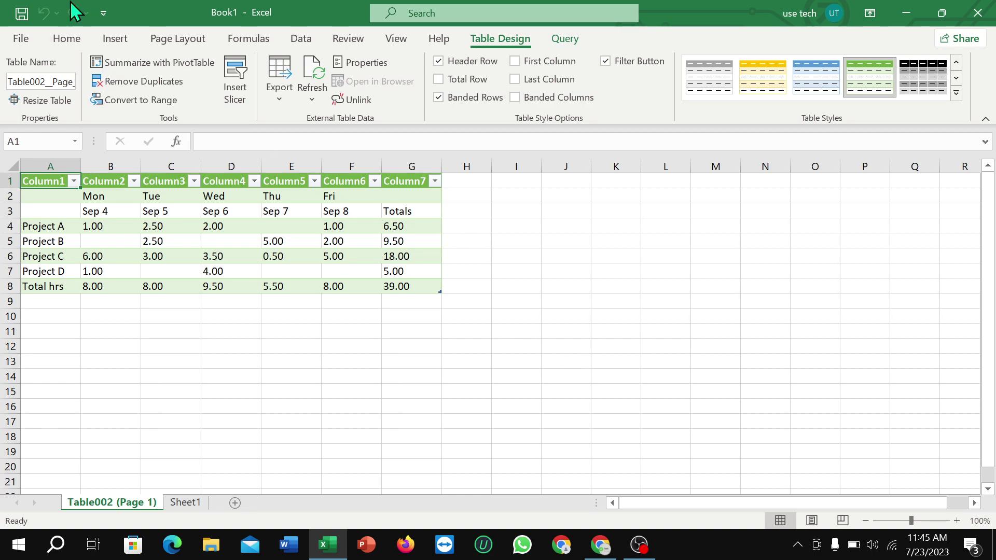
# Save the workbook as Book1 in the Downloads folder via Save As.
pyautogui.click(22, 39)
pyautogui.click(52, 251)
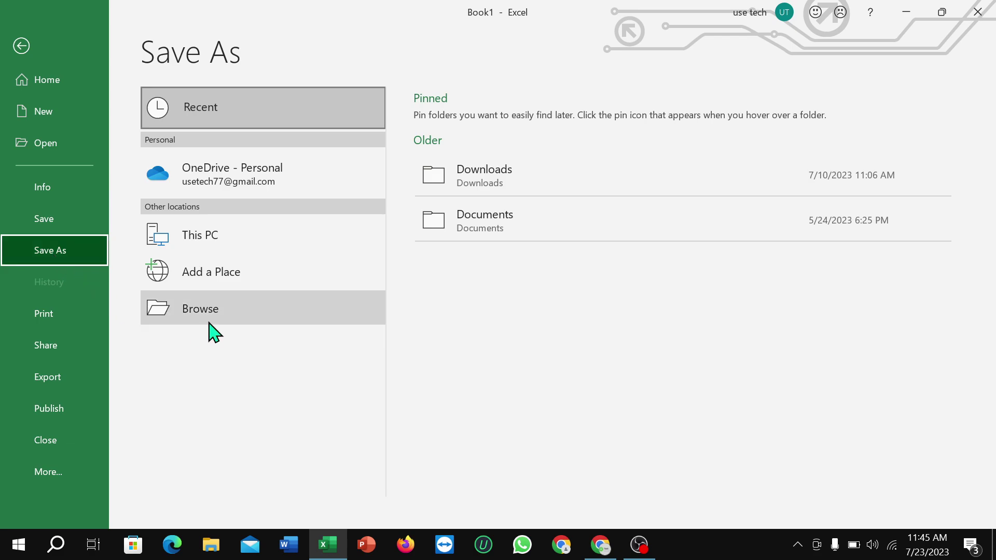
pyautogui.click(207, 315)
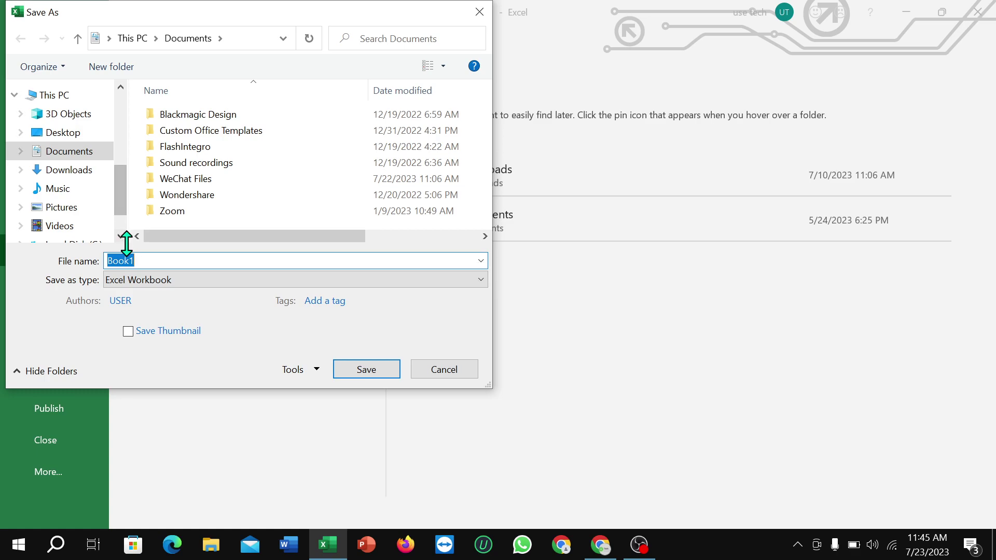
pyautogui.scroll(1, 78, 216)
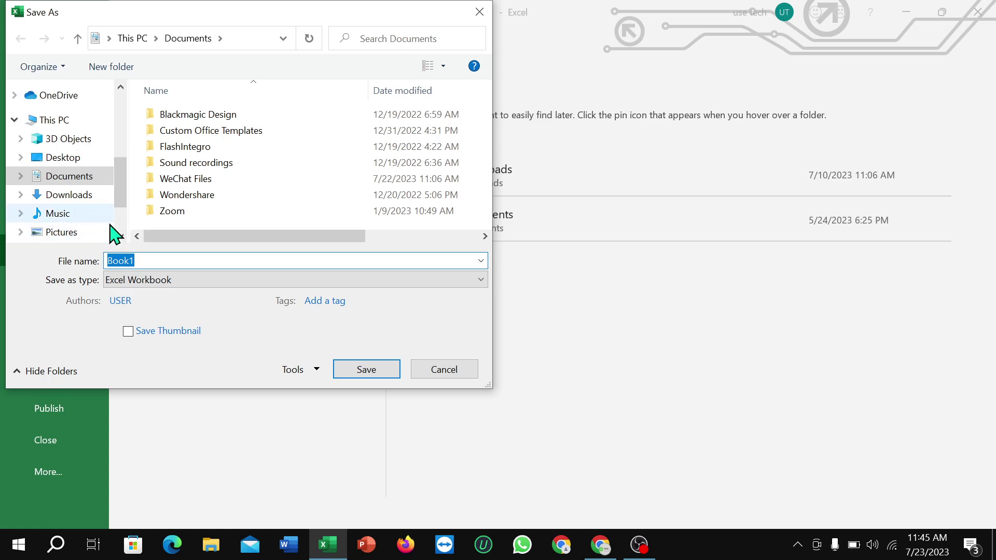
pyautogui.click(83, 195)
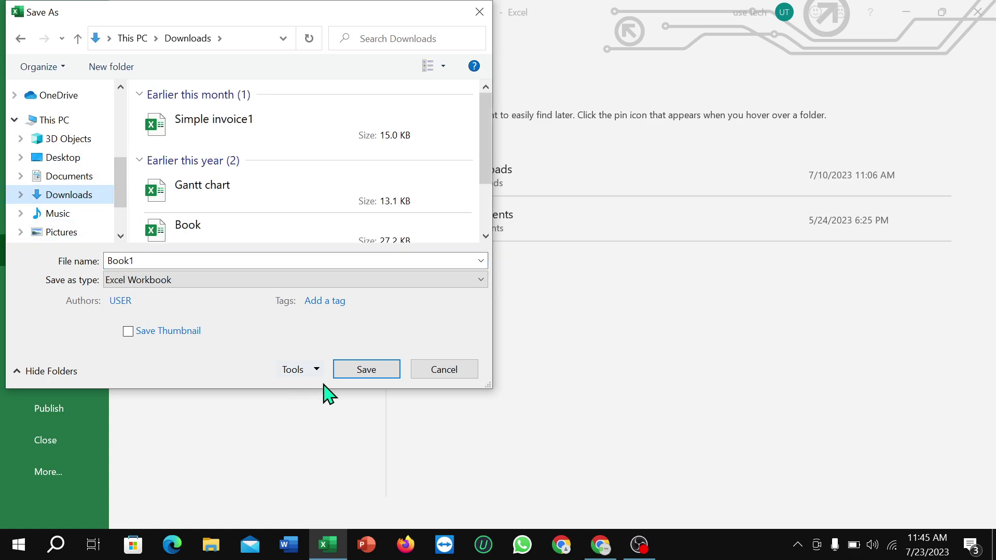
pyautogui.click(366, 373)
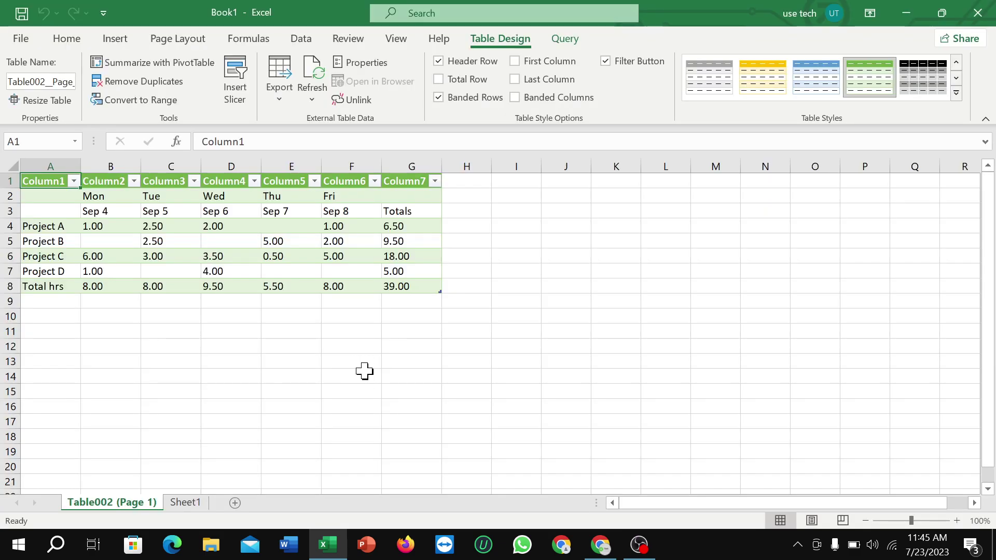